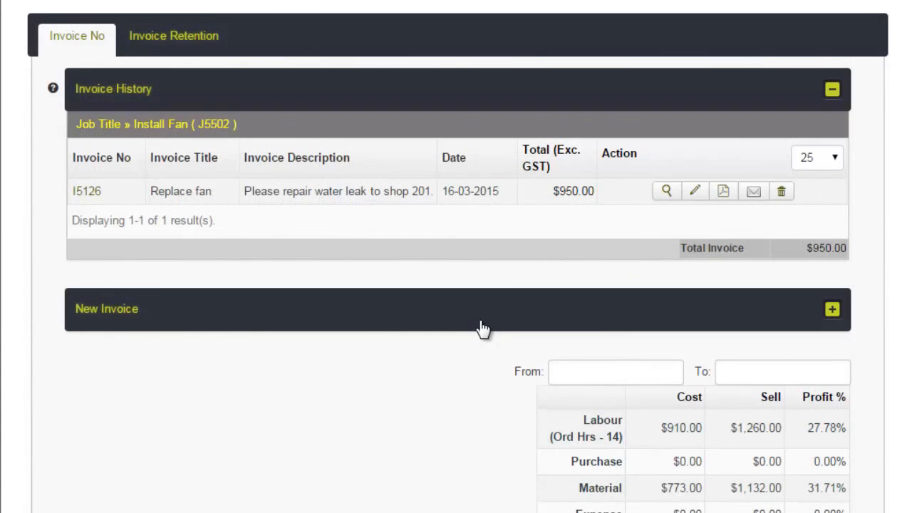
Open the new invoice form for the Install Fan job and show its service report list and notes.
click(482, 327)
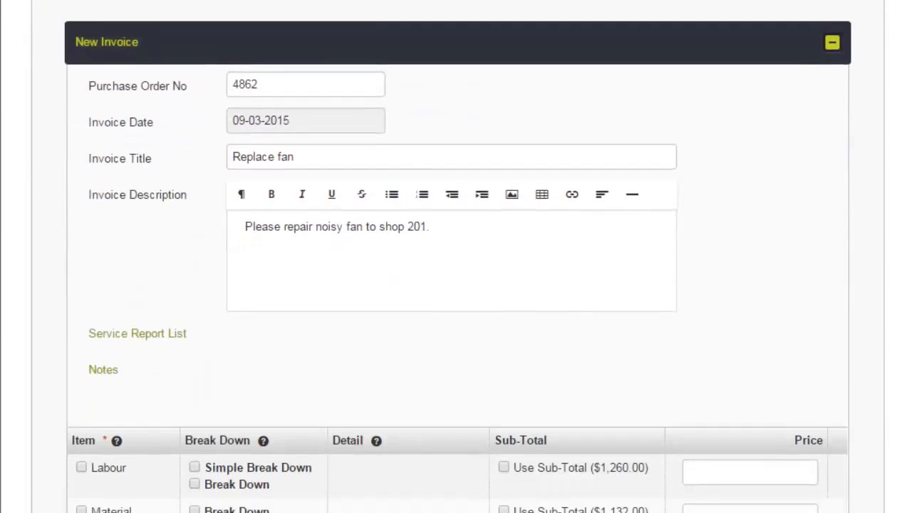
drag(430, 218, 242, 218)
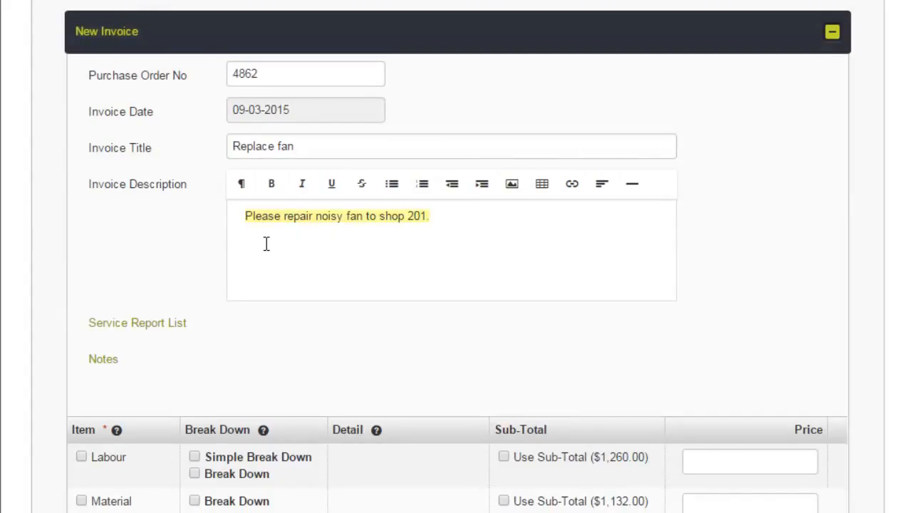
click(265, 244)
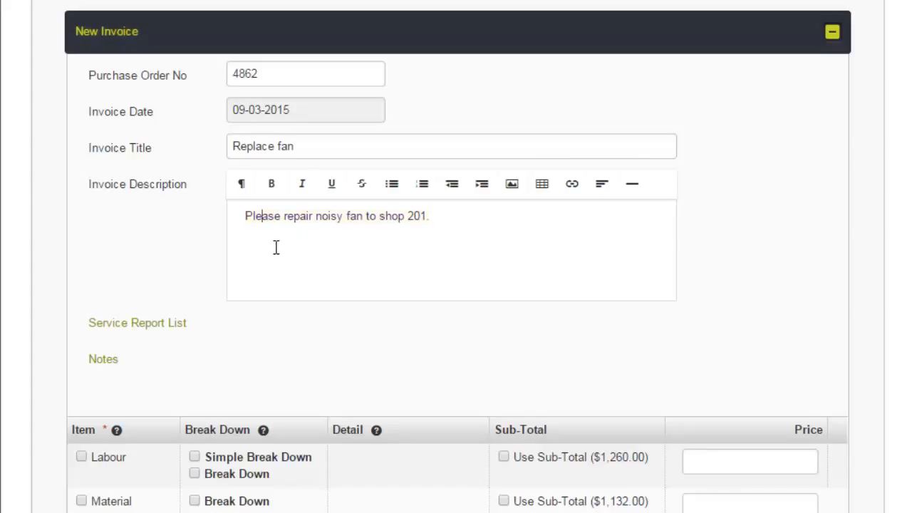
click(169, 324)
click(109, 419)
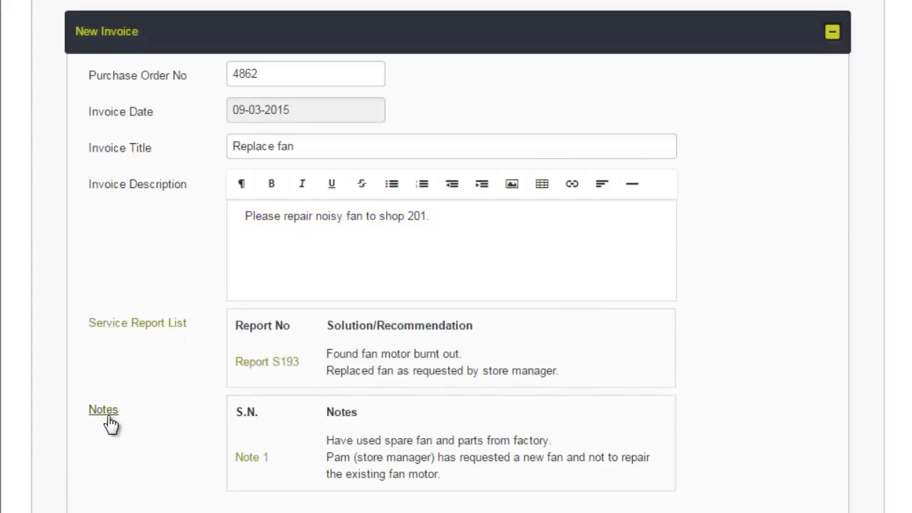
Copy the service report's solution text onto a new line of the invoice description, and collapse the service report list and notes.
drag(564, 372, 329, 354)
key(ctrl+c)
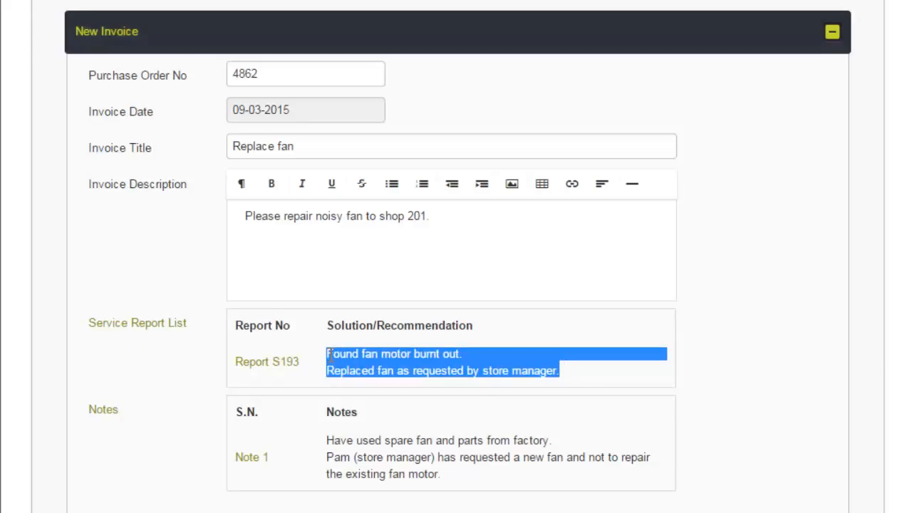
click(460, 218)
key(Return)
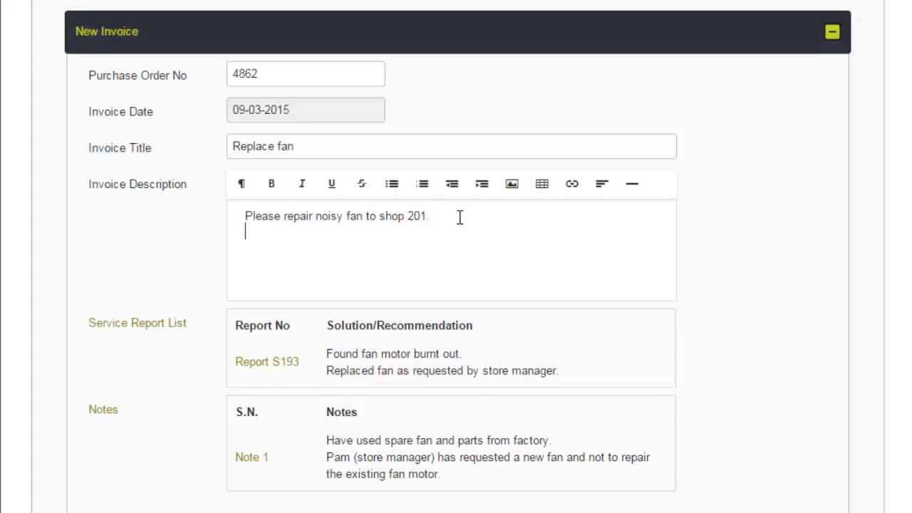
key(ctrl+v)
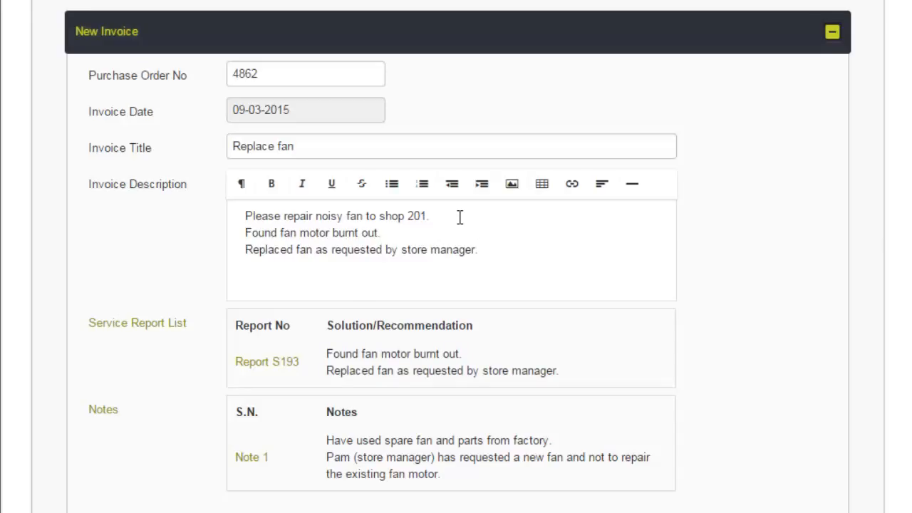
click(164, 324)
click(113, 365)
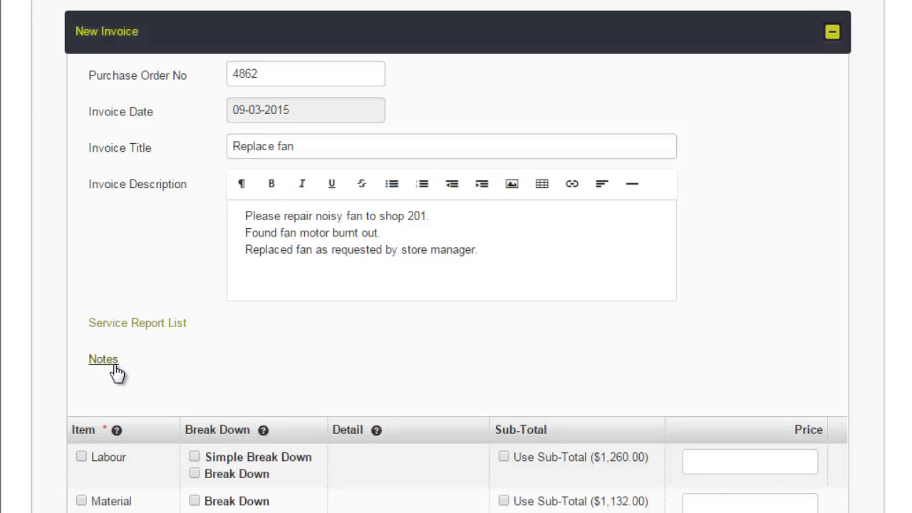
scroll(829, 339, down, 2)
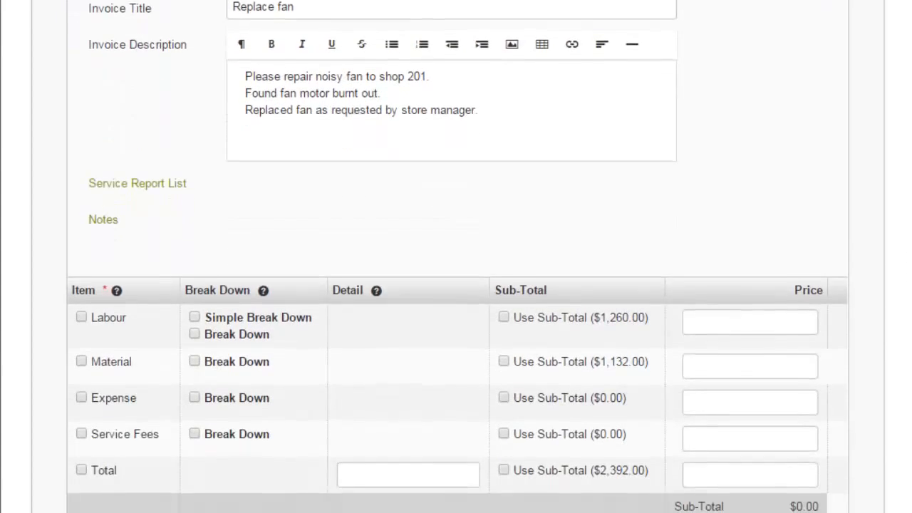
scroll(876, 341, down, 1)
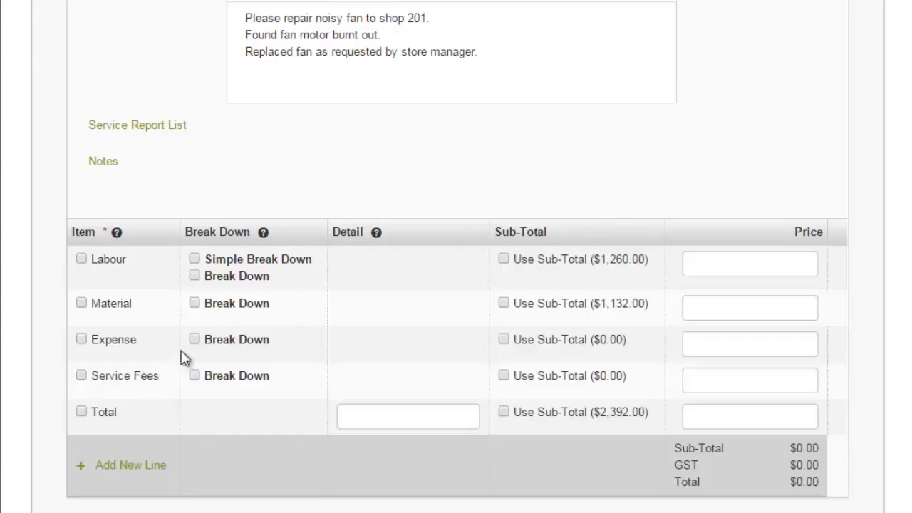
click(81, 411)
click(79, 258)
click(83, 305)
click(81, 413)
click(81, 258)
click(82, 302)
Include the Labour and Material items on the invoice and use their sub-totals as prices.
click(81, 302)
click(82, 259)
click(504, 260)
click(504, 304)
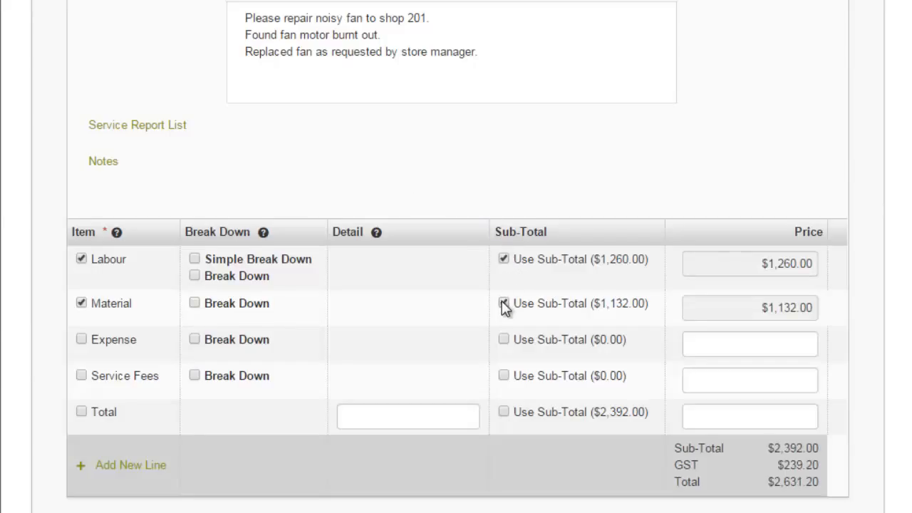
Apply a simple breakdown to Labour with 12 ordinary hours, and break down Material with Delivery excluded.
click(196, 260)
click(165, 321)
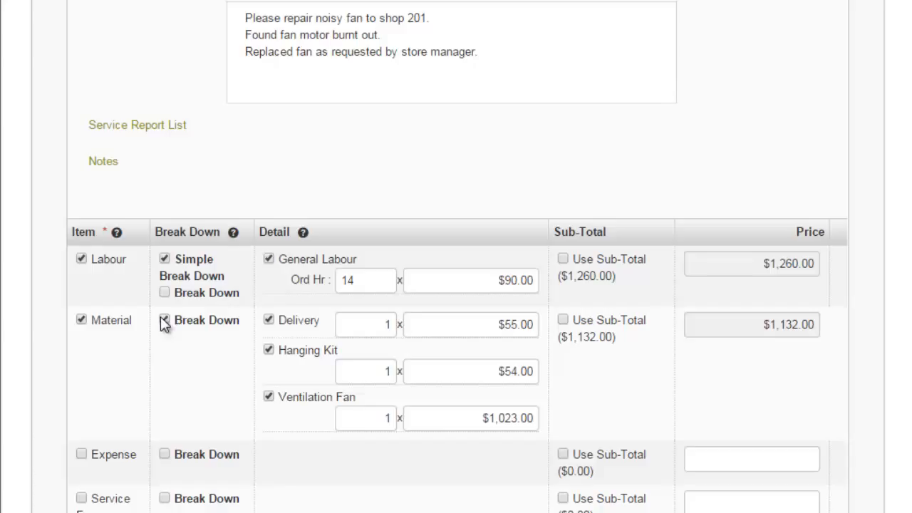
drag(367, 279, 332, 280)
text(12)
click(269, 321)
Add a custom invoice line named Cleaning Fee with a price of 200.
scroll(456, 285, down, 3)
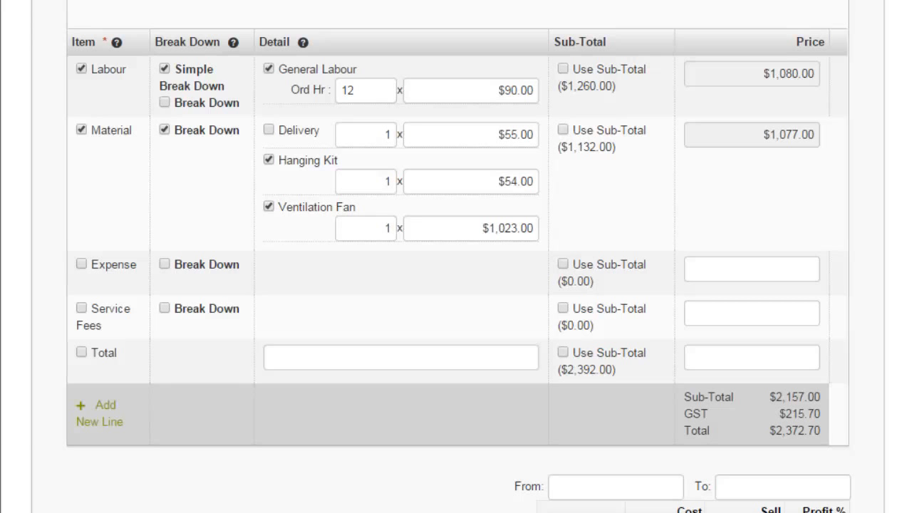
scroll(98, 325, down, 3)
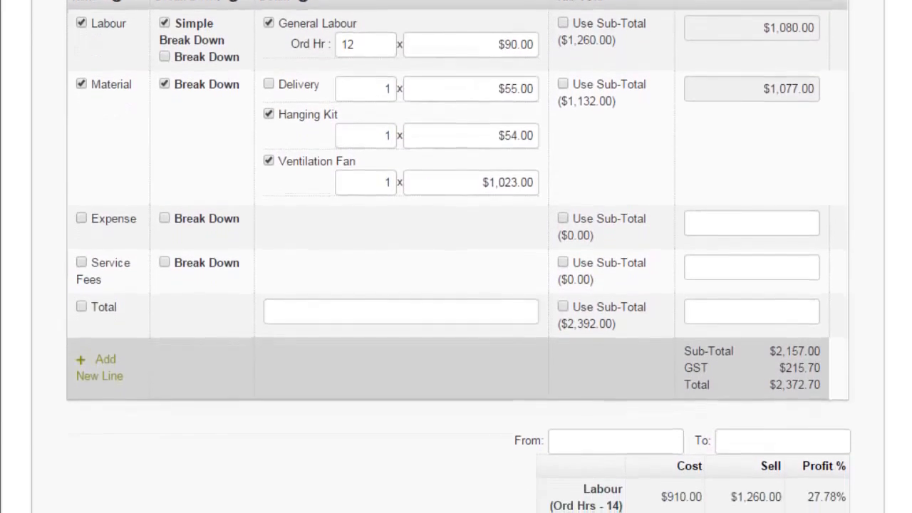
click(97, 325)
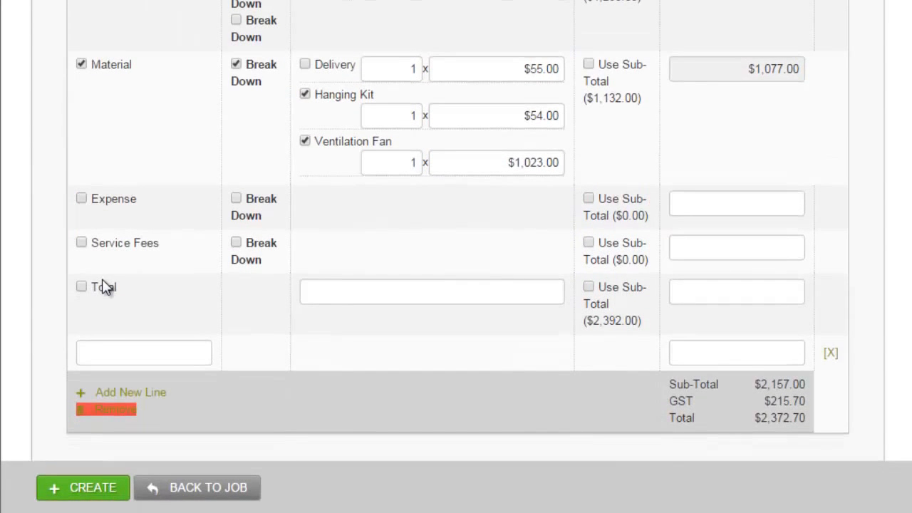
click(118, 356)
text(C)
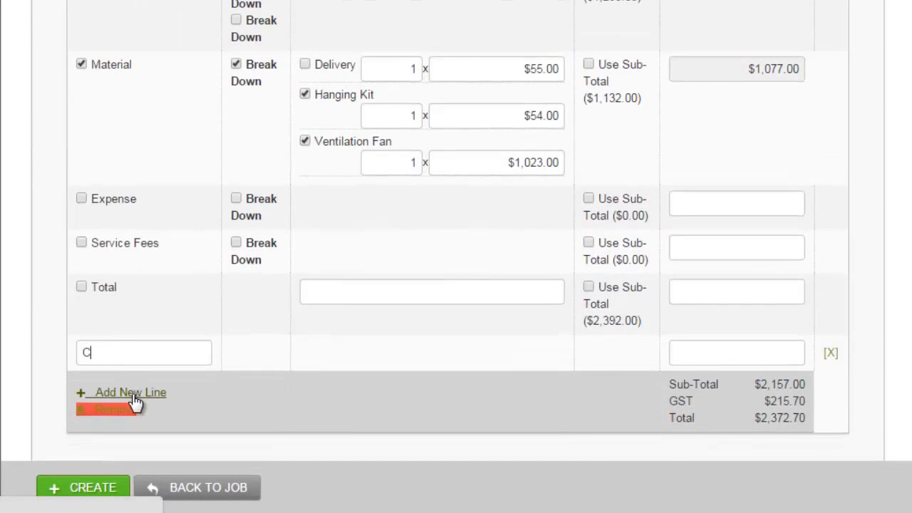
text(leaning Fee)
click(695, 353)
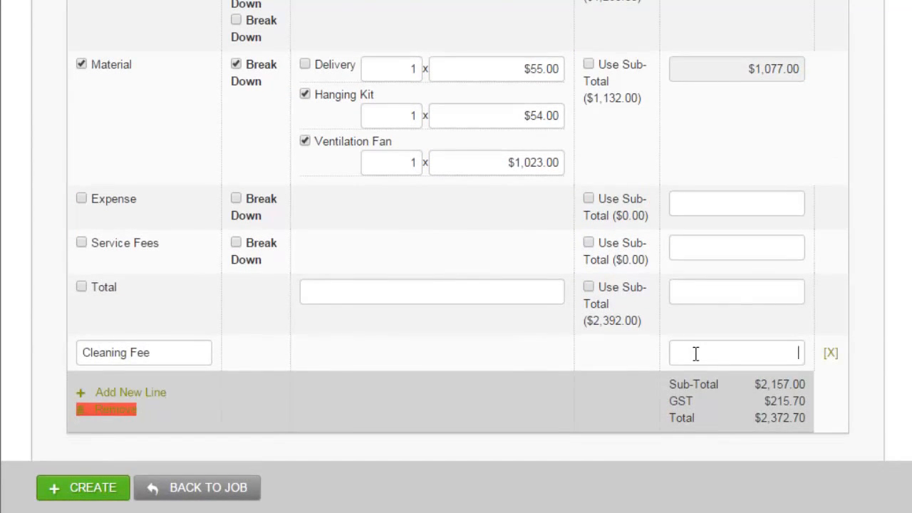
text(200)
click(850, 404)
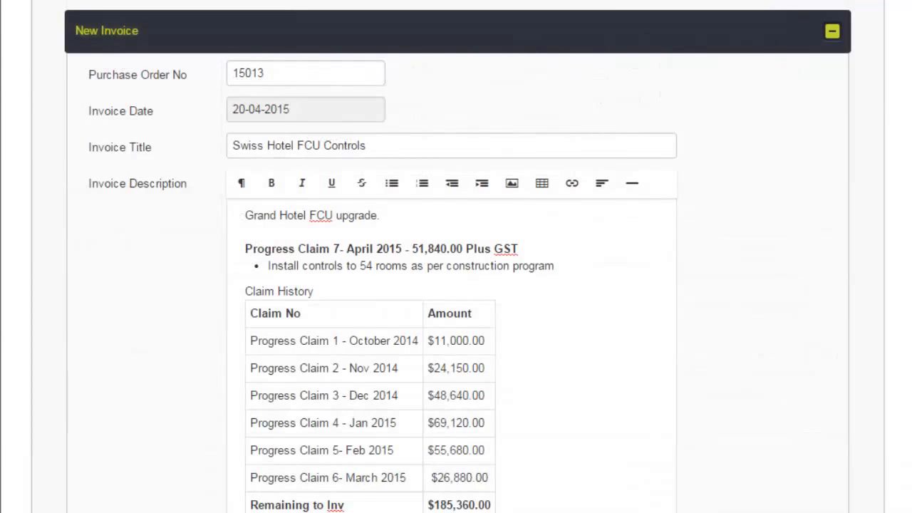
On the Swiss Hotel FCU Controls invoice, include the Total item with the detail "April claim" and a price of $78,000.00.
scroll(456, 285, down, 1)
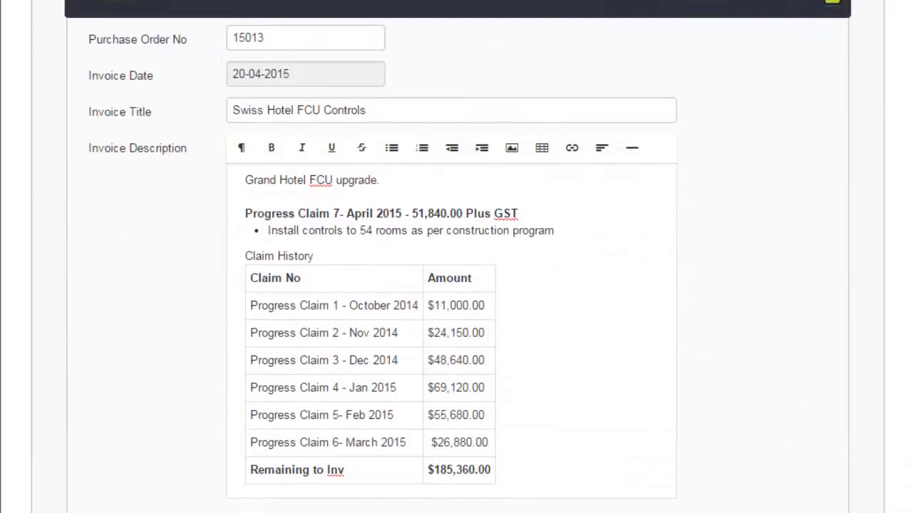
scroll(456, 285, down, 5)
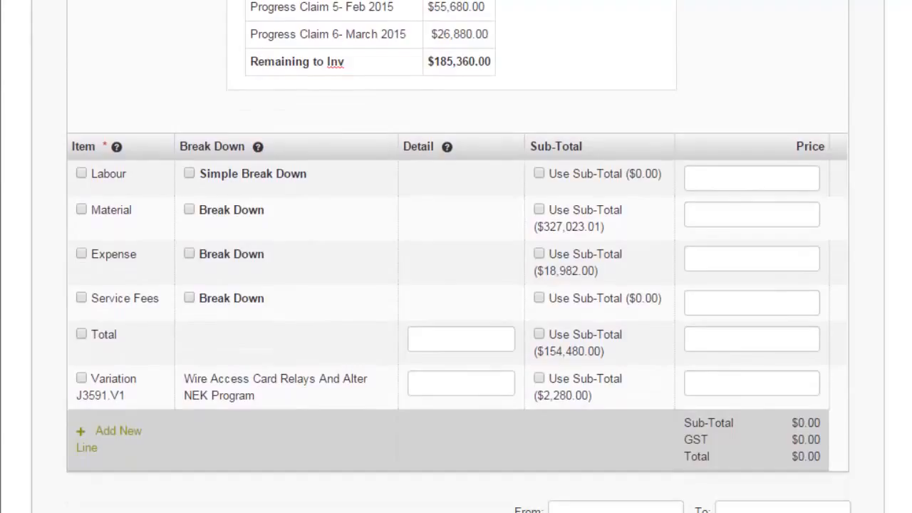
click(82, 334)
click(428, 339)
text(April claim)
click(719, 331)
text(780)
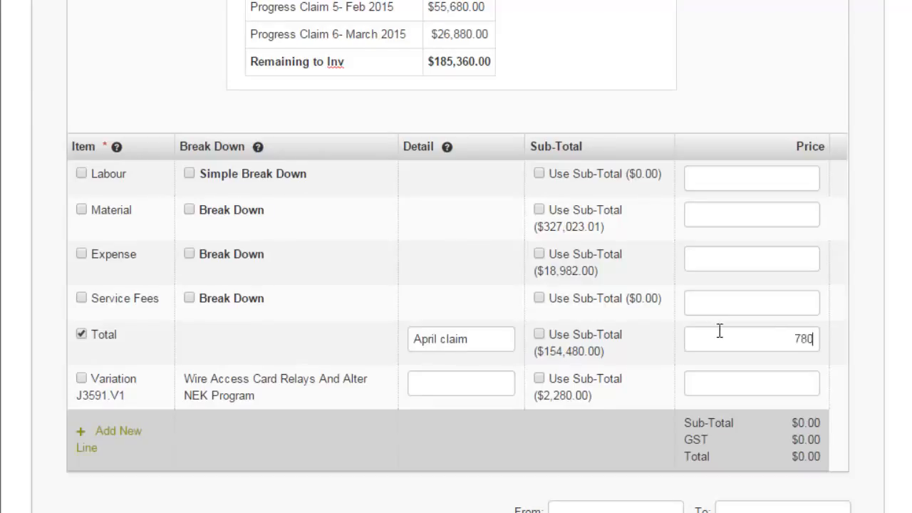
text(00.00)
Include the access card relay variation with the detail "Total Claim", priced at its full sub-total.
click(81, 379)
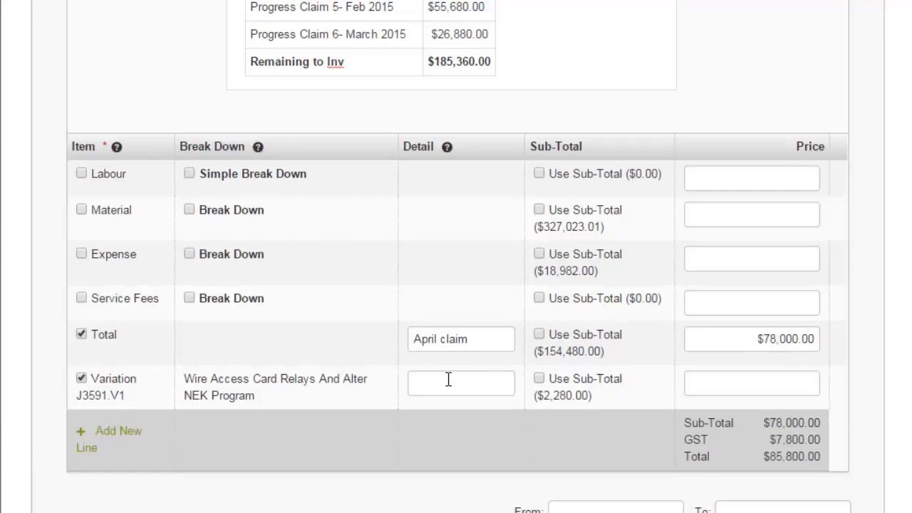
text(Total Claim)
click(538, 379)
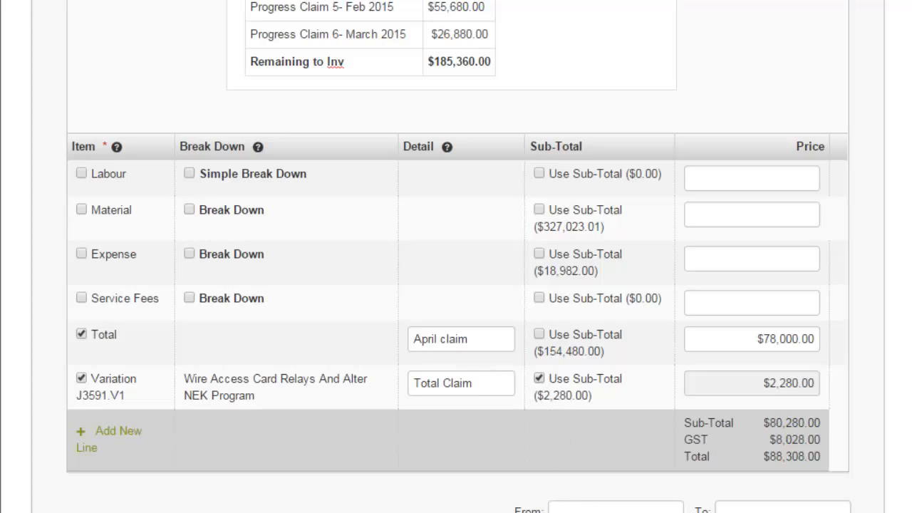
Review the progress claim description and create the Swiss Hotel FCU Controls invoice.
scroll(909, 320, up, 5)
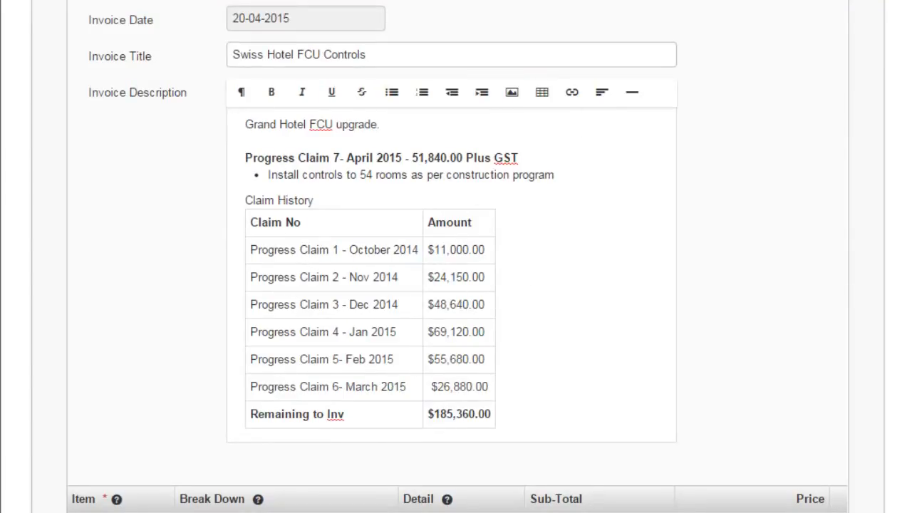
scroll(851, 446, down, 12)
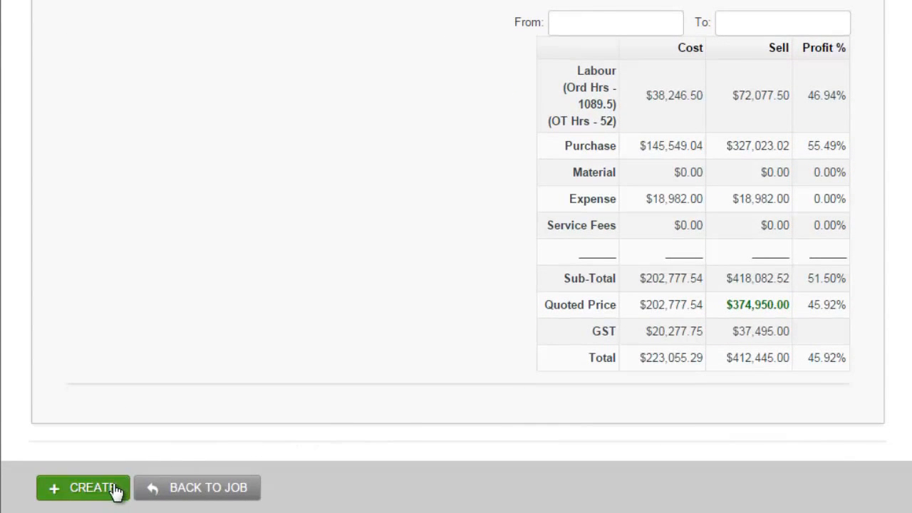
click(92, 488)
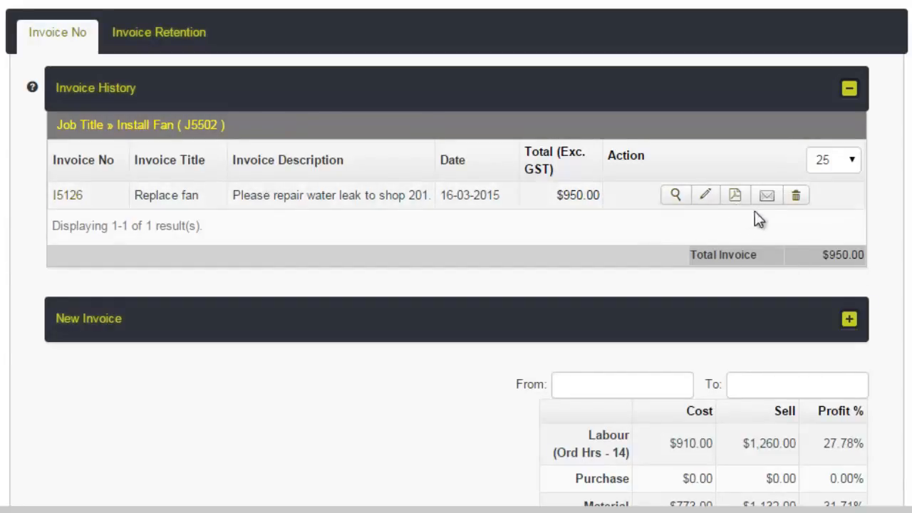
click(793, 202)
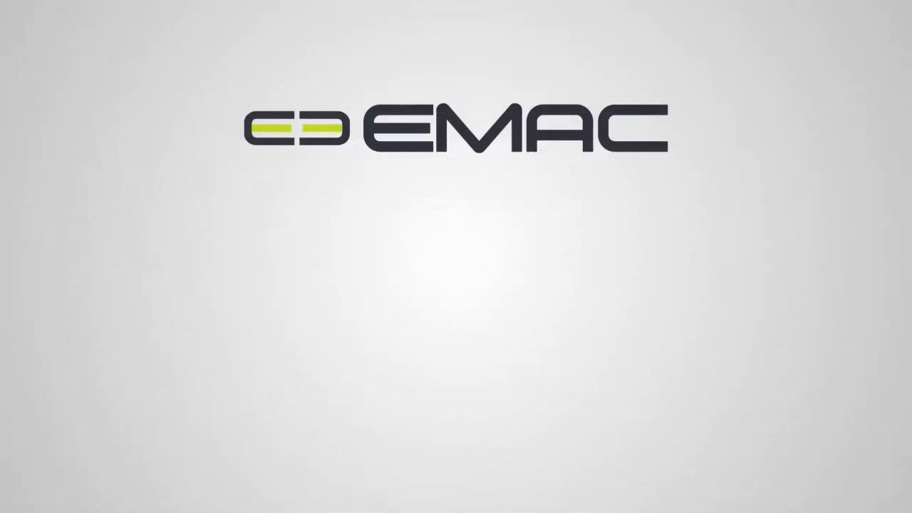